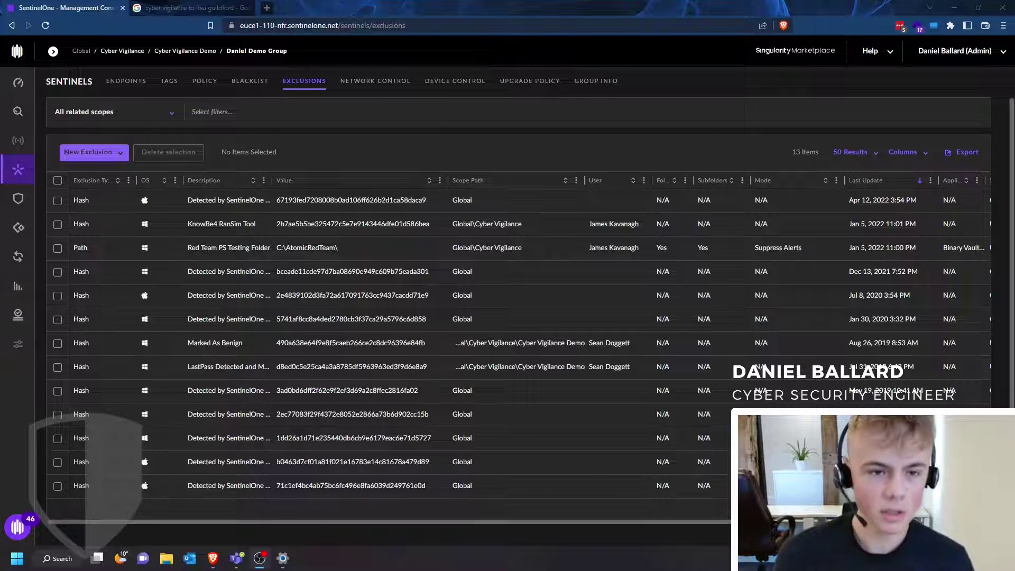
Switch from the Exclusions list to the group's Blacklist of blocked hashes.
{"action": "left_click", "coordinate": [248, 80]}
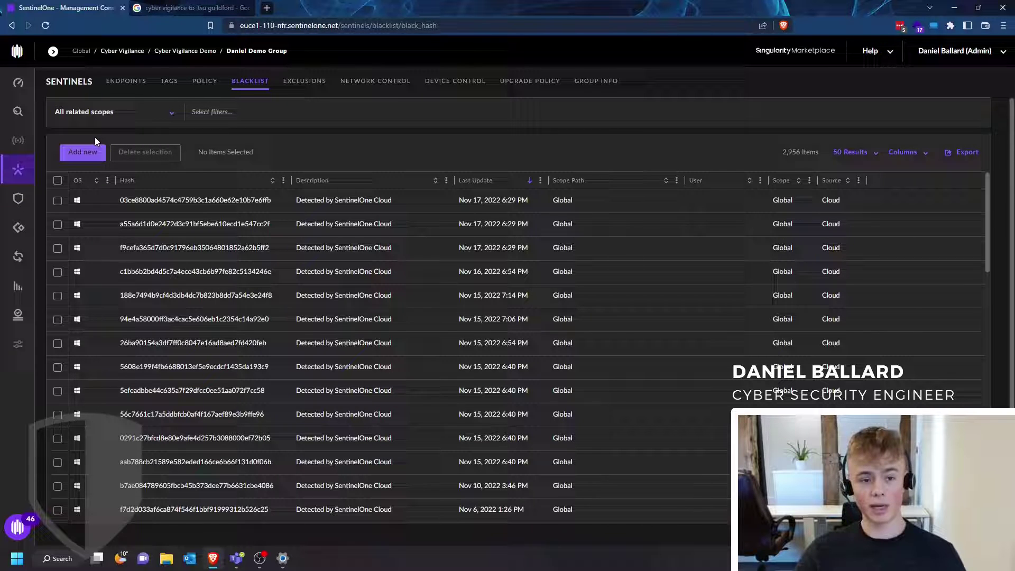
{"action": "left_click", "coordinate": [89, 155]}
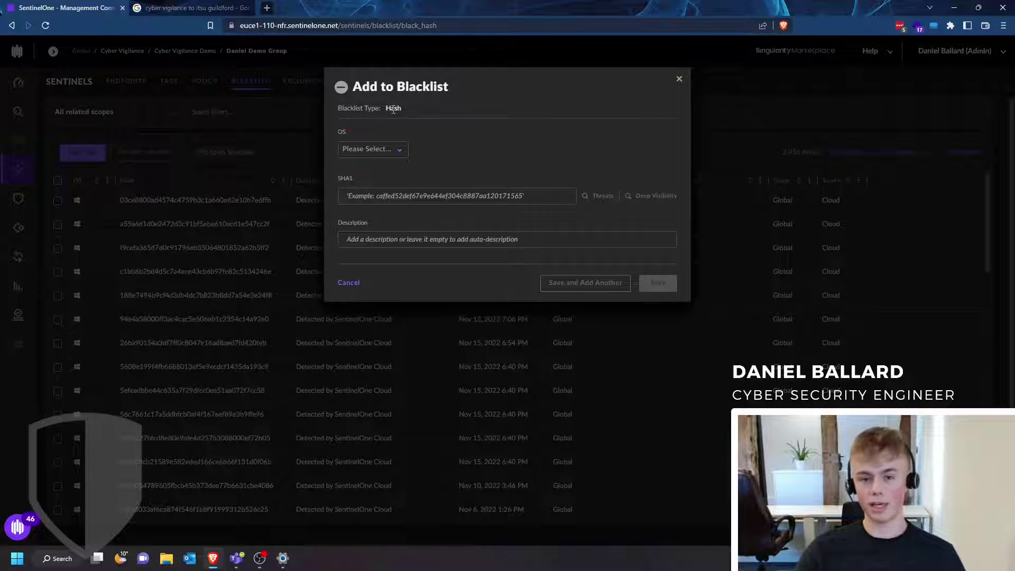
{"action": "left_click", "coordinate": [389, 151]}
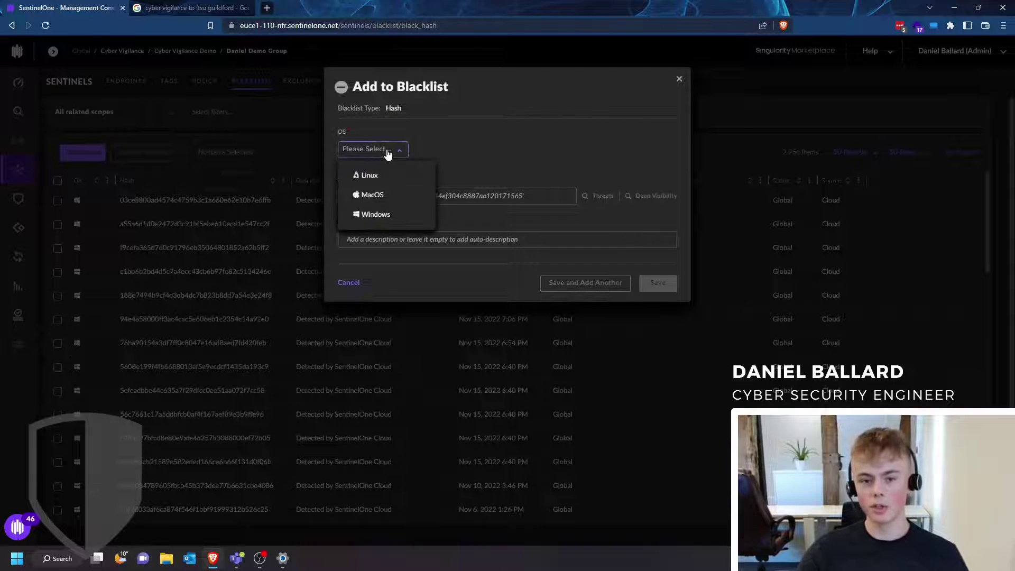
{"action": "left_click", "coordinate": [389, 152]}
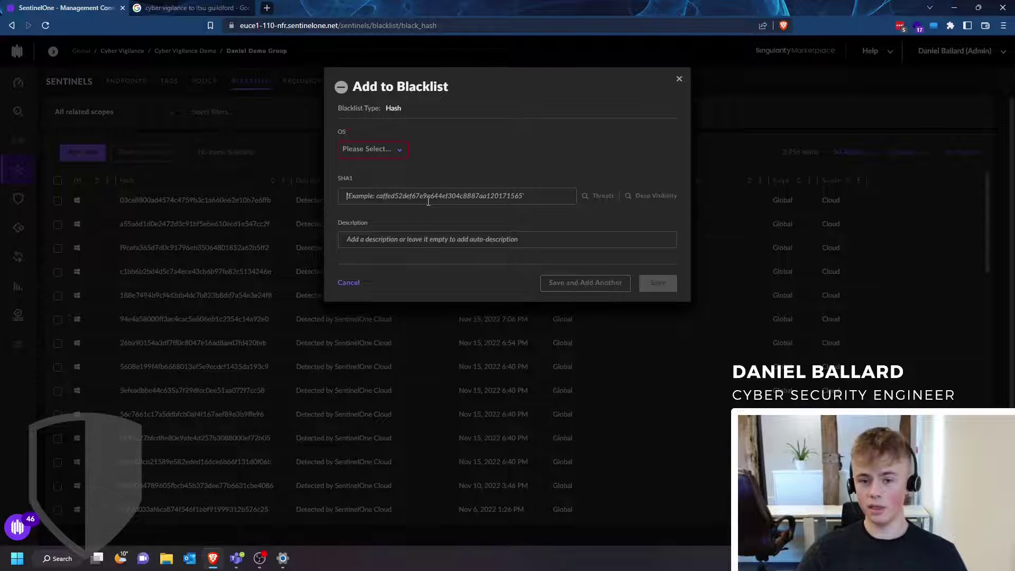
{"action": "left_click", "coordinate": [424, 242]}
{"action": "left_click", "coordinate": [427, 218]}
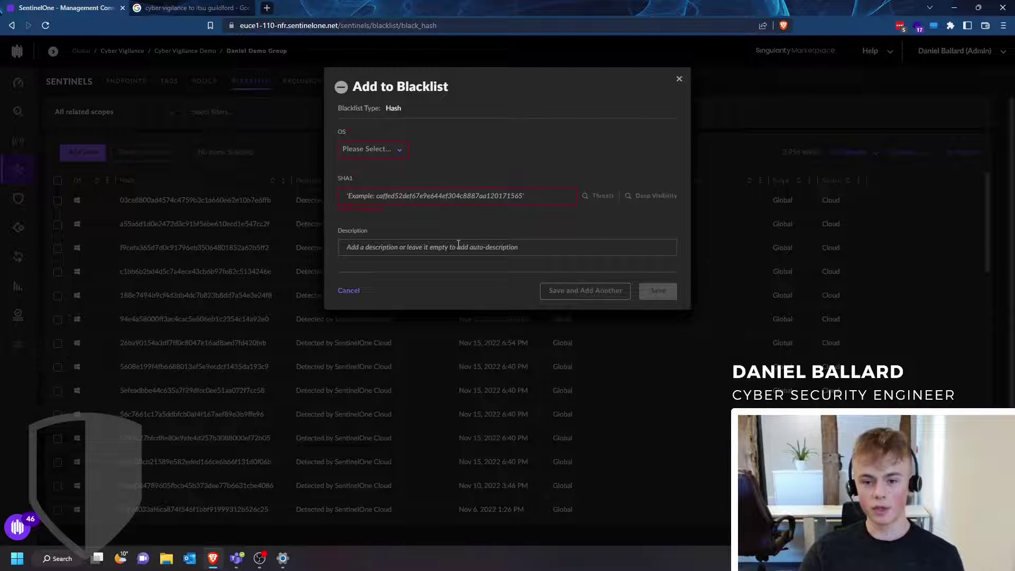
Close the blacklist form unsaved, open the Exclusions list, and show then hide its filters.
{"action": "left_click", "coordinate": [726, 64]}
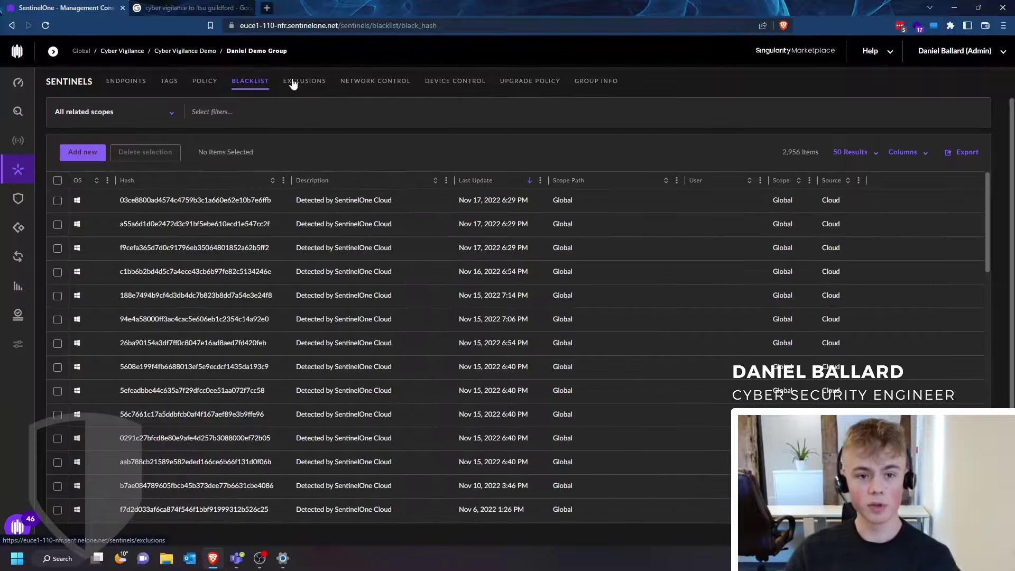
{"action": "left_click", "coordinate": [293, 83]}
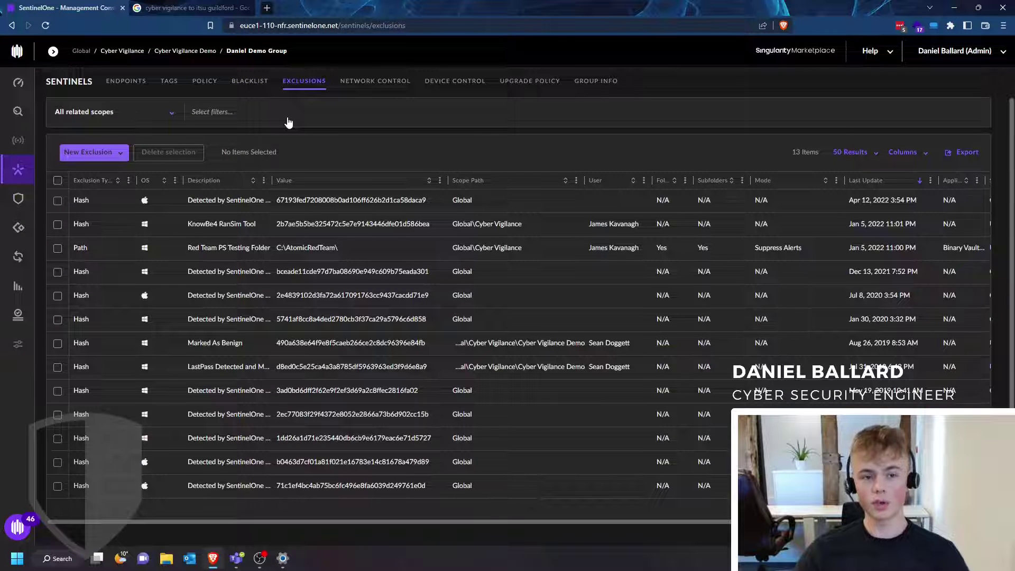
{"action": "left_click", "coordinate": [288, 123]}
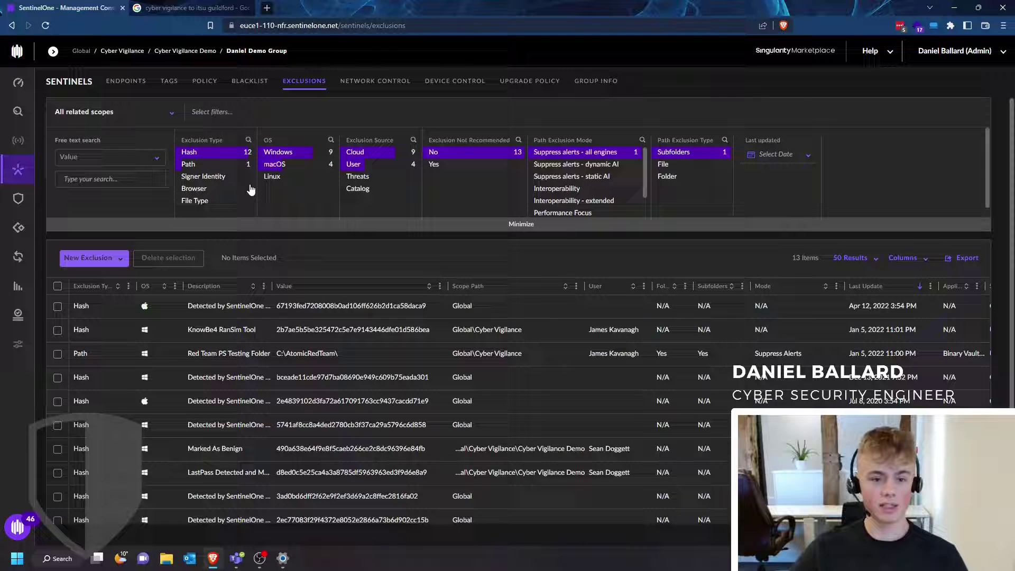
{"action": "left_click", "coordinate": [258, 91]}
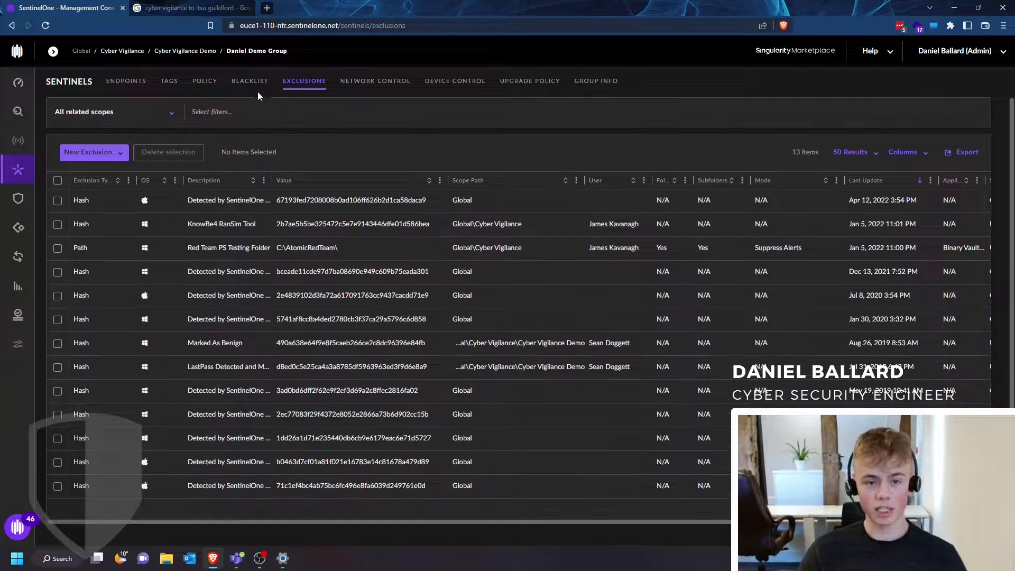
Revisit the Blacklist to collapse its filters, then return to the Exclusions list.
{"action": "left_click", "coordinate": [252, 87]}
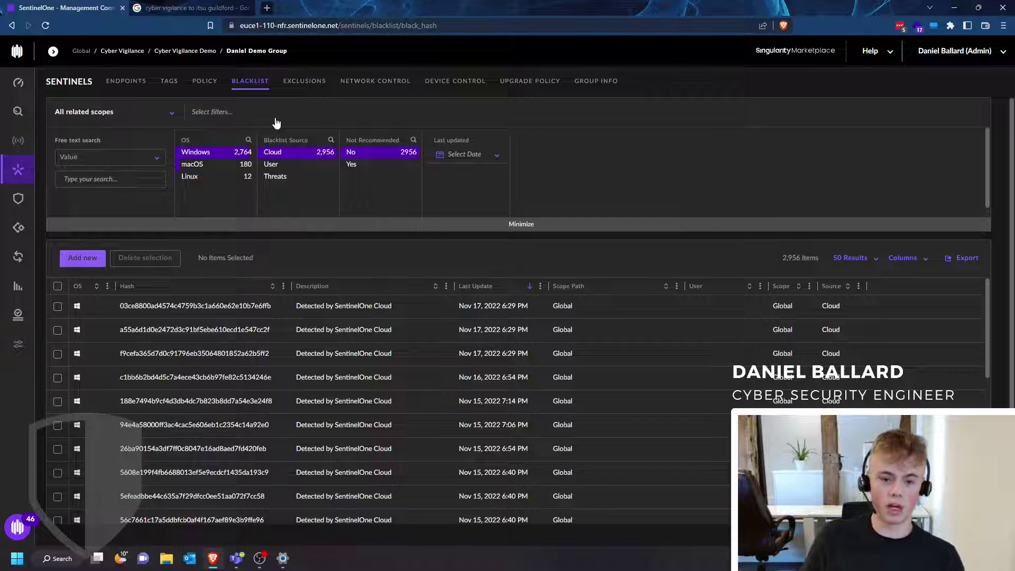
{"action": "left_click", "coordinate": [275, 119]}
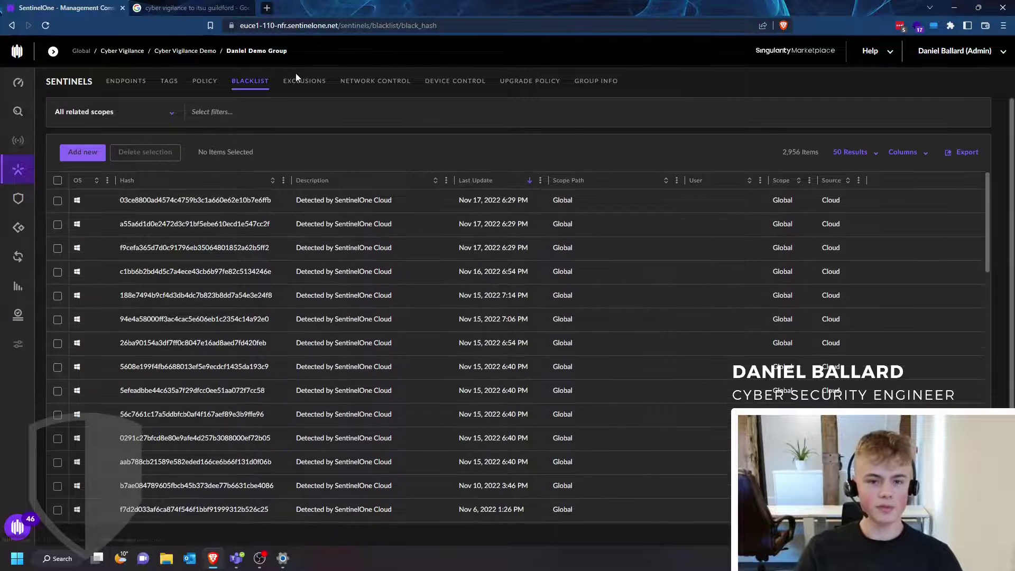
{"action": "left_click", "coordinate": [301, 81]}
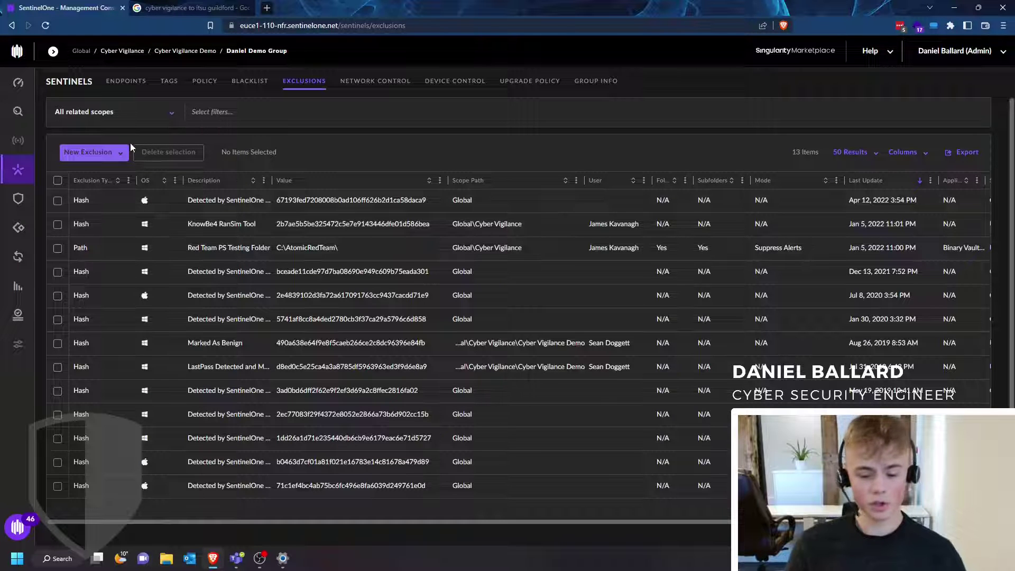
Start a manual new exclusion and change its type from Hash to Path, leaving OS unset.
{"action": "left_click", "coordinate": [84, 154]}
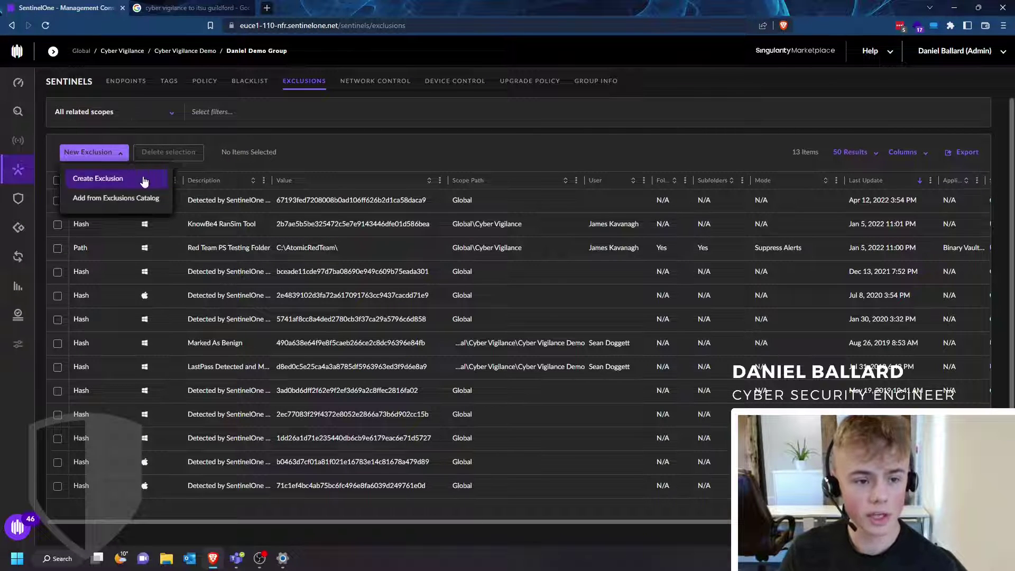
{"action": "left_click", "coordinate": [144, 181]}
{"action": "left_click", "coordinate": [420, 109]}
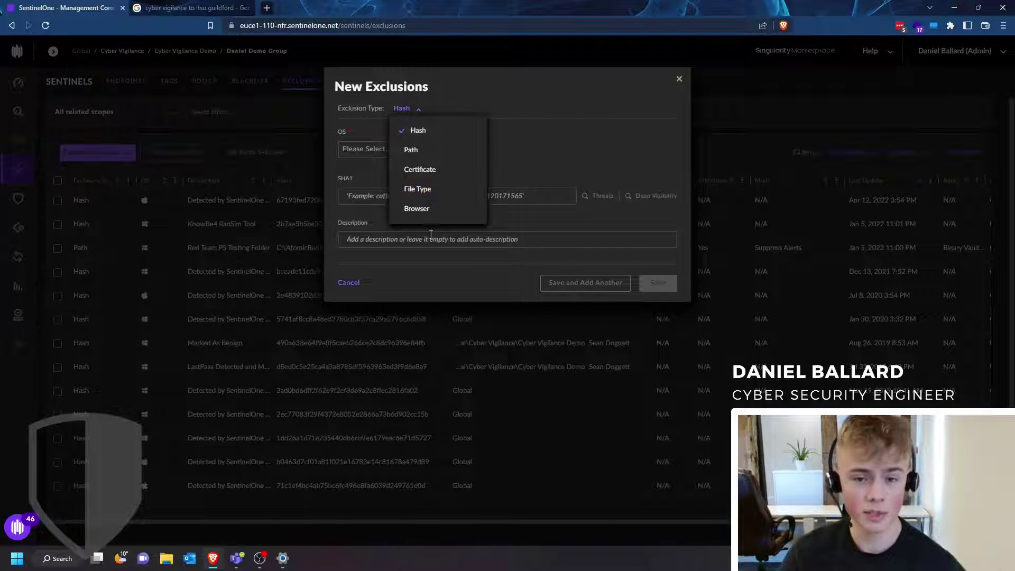
{"action": "left_click", "coordinate": [430, 152]}
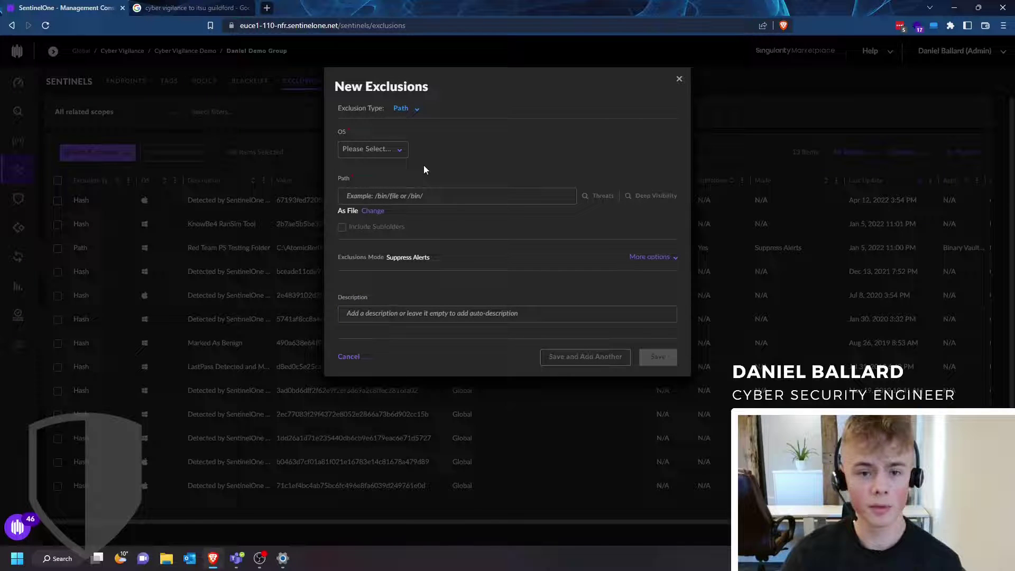
{"action": "left_click", "coordinate": [378, 152]}
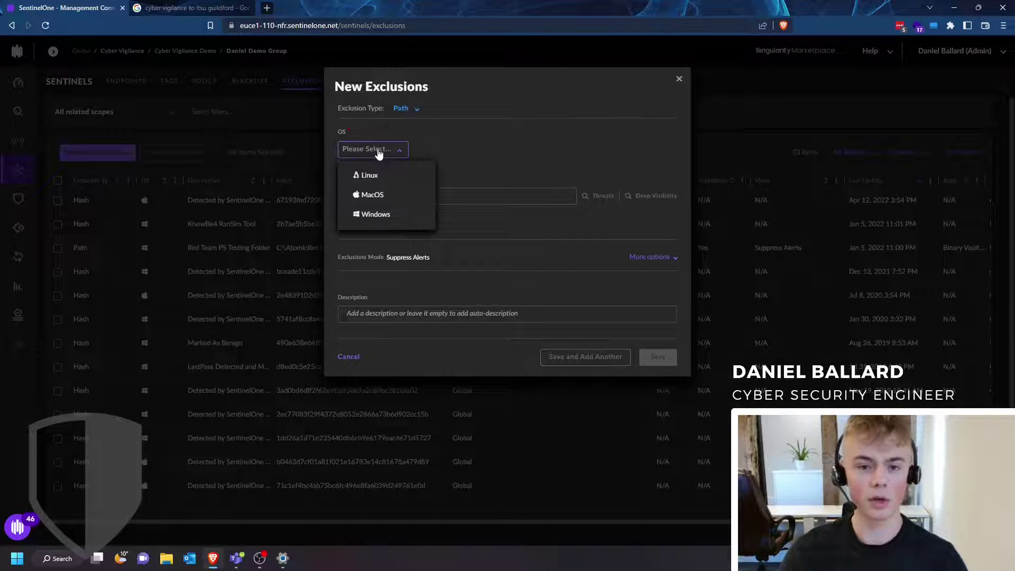
{"action": "left_click", "coordinate": [379, 152]}
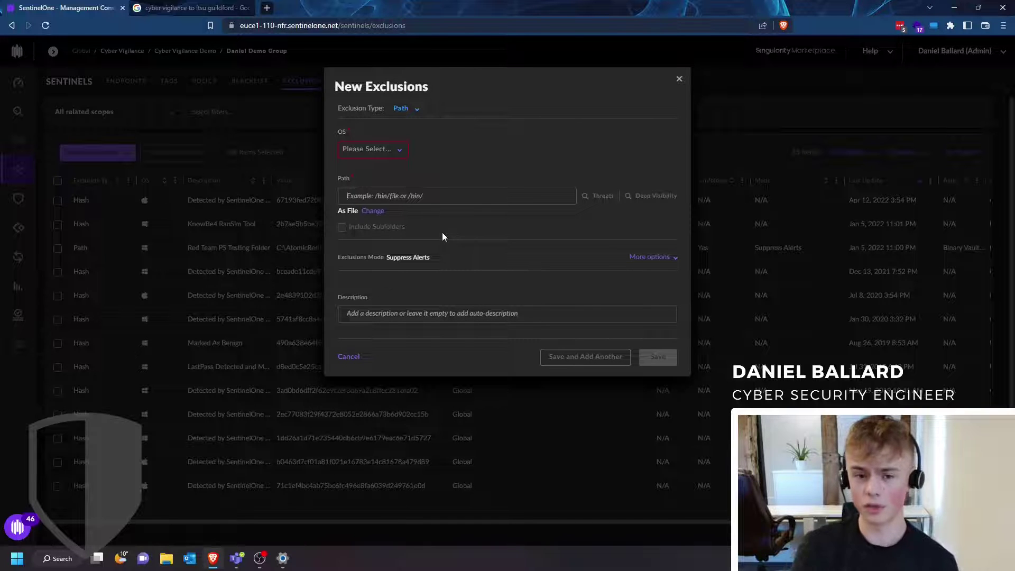
Look over the Path field, mode options and Engines list, then close the exclusion unsaved.
{"action": "left_click", "coordinate": [659, 259]}
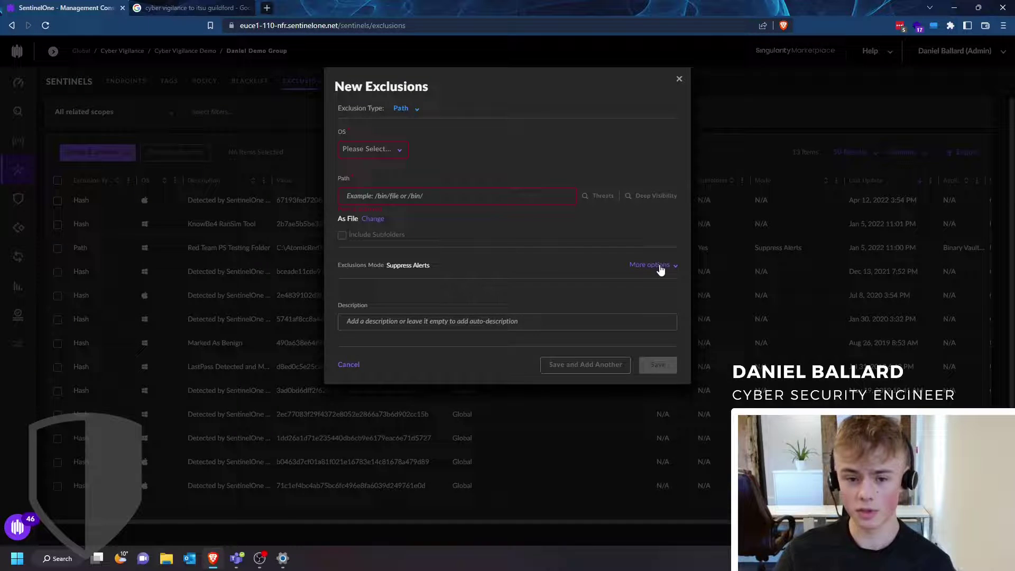
{"action": "left_click", "coordinate": [658, 263]}
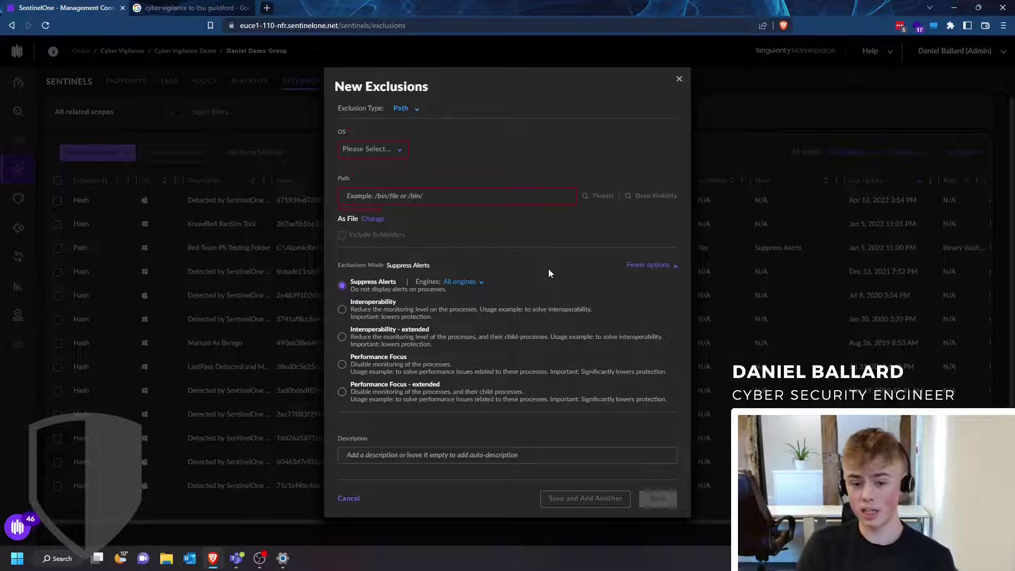
{"action": "left_click", "coordinate": [456, 283]}
{"action": "left_click", "coordinate": [458, 283]}
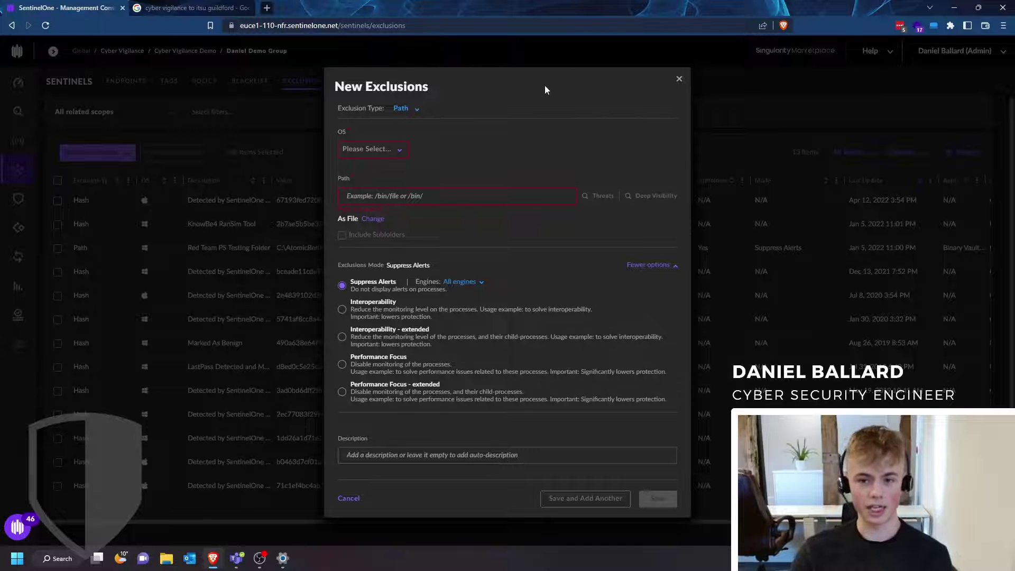
{"action": "left_click", "coordinate": [678, 79]}
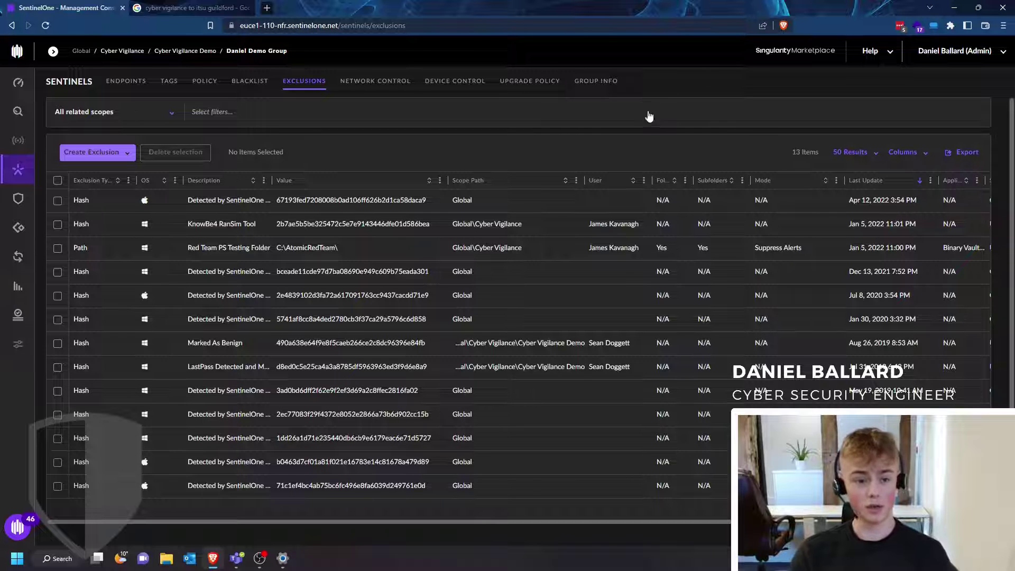
{"action": "left_click", "coordinate": [125, 156]}
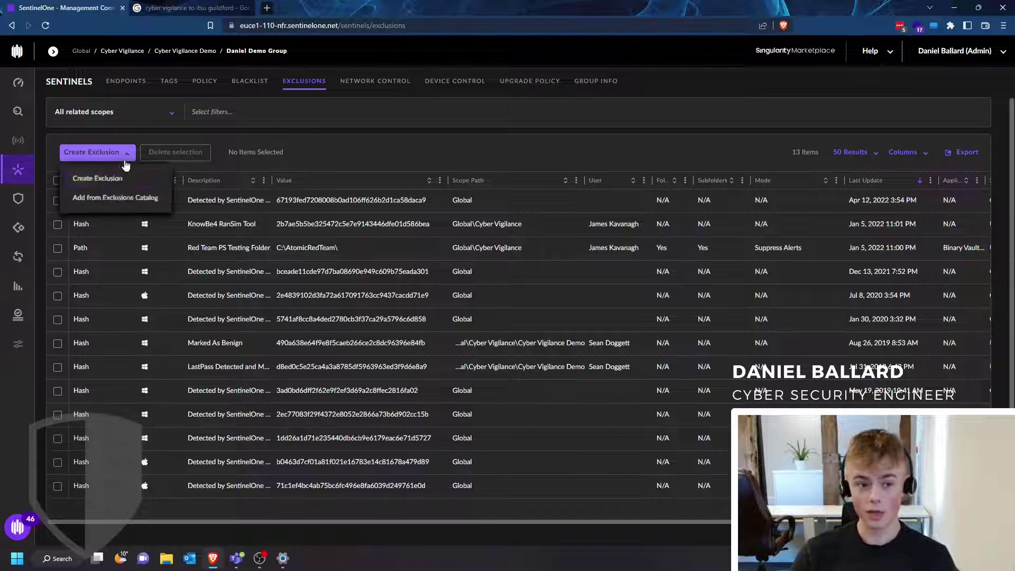
{"action": "left_click", "coordinate": [120, 197]}
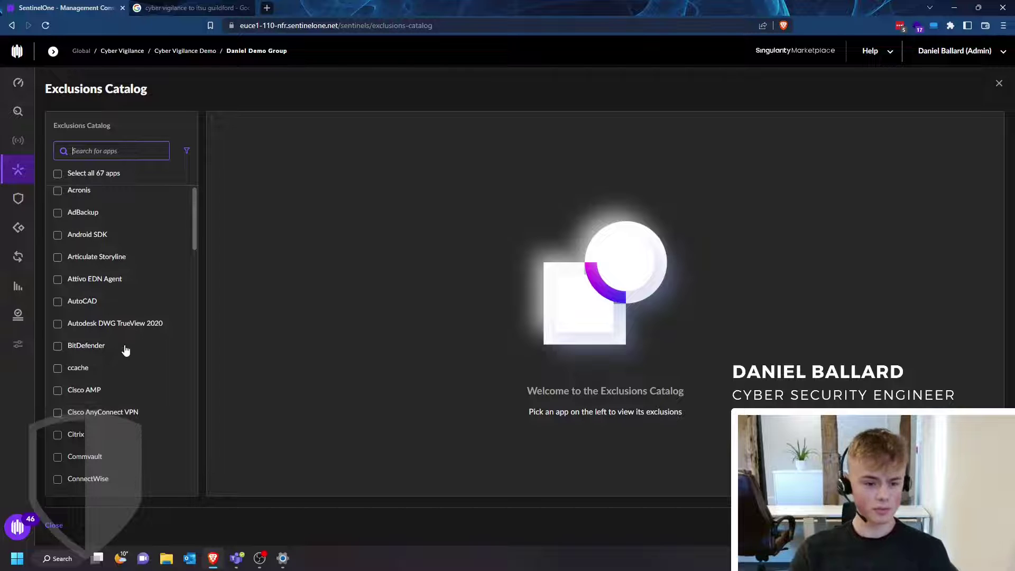
{"action": "scroll", "coordinate": [124, 351], "scroll_direction": "down", "scroll_amount": 3}
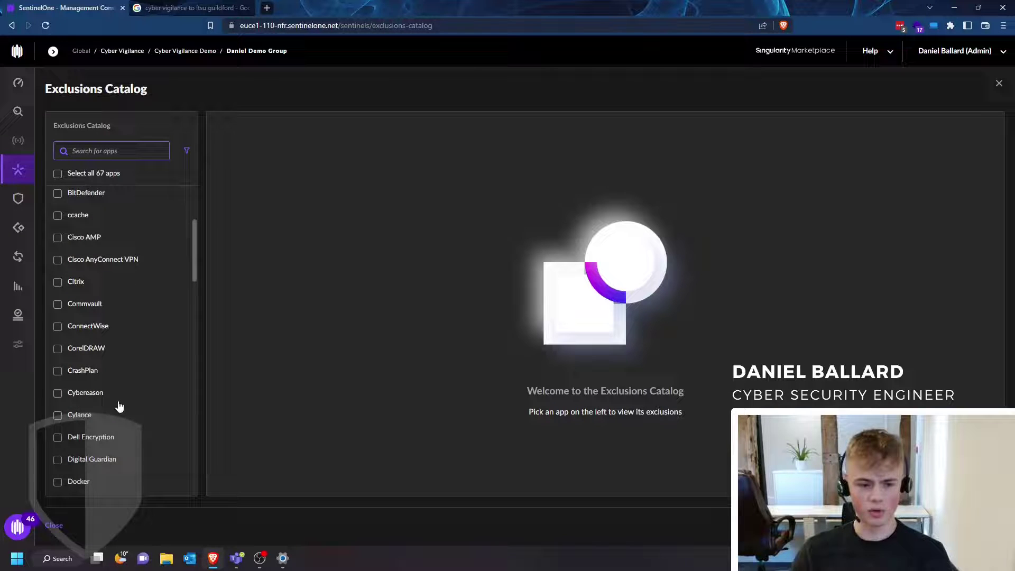
{"action": "scroll", "coordinate": [120, 407], "scroll_direction": "down", "scroll_amount": 2}
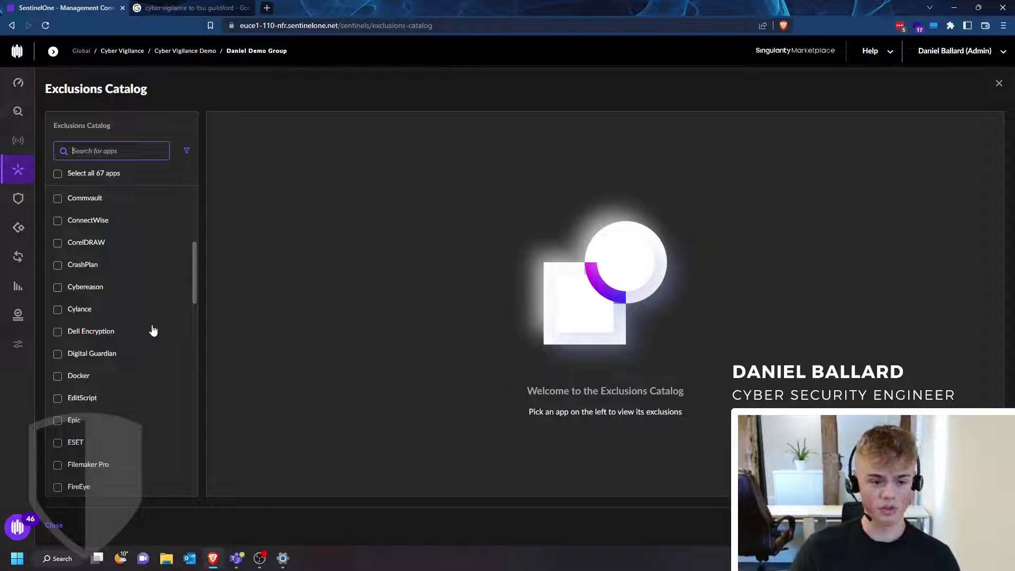
{"action": "scroll", "coordinate": [153, 330], "scroll_direction": "down", "scroll_amount": 5}
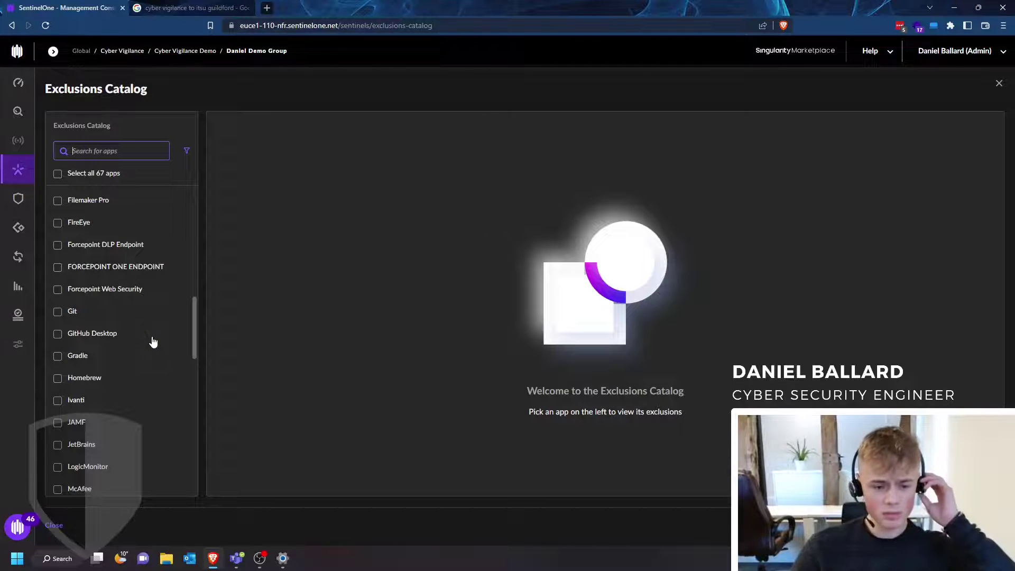
{"action": "scroll", "coordinate": [144, 370], "scroll_direction": "down", "scroll_amount": 2}
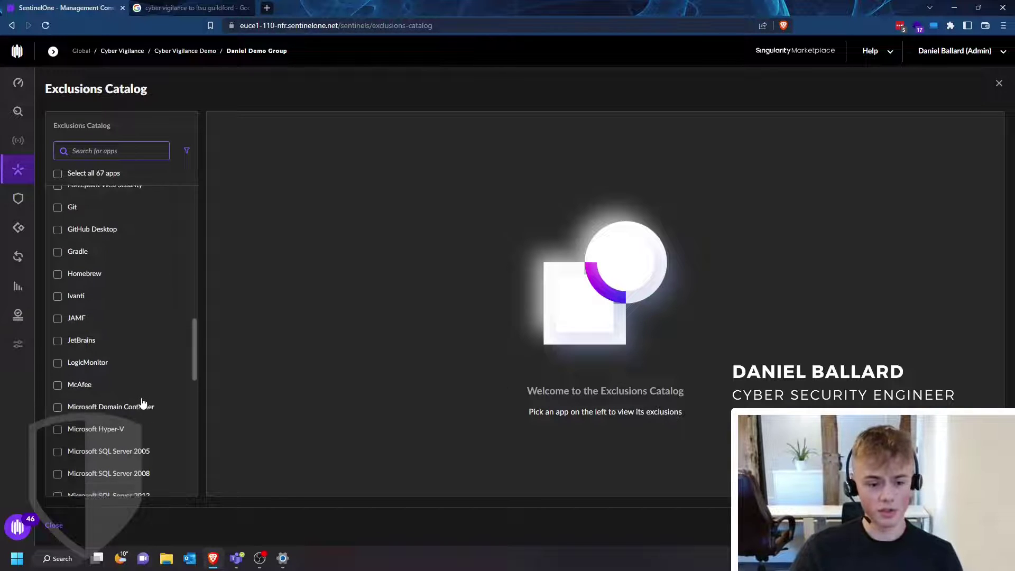
{"action": "scroll", "coordinate": [130, 364], "scroll_direction": "up", "scroll_amount": 4}
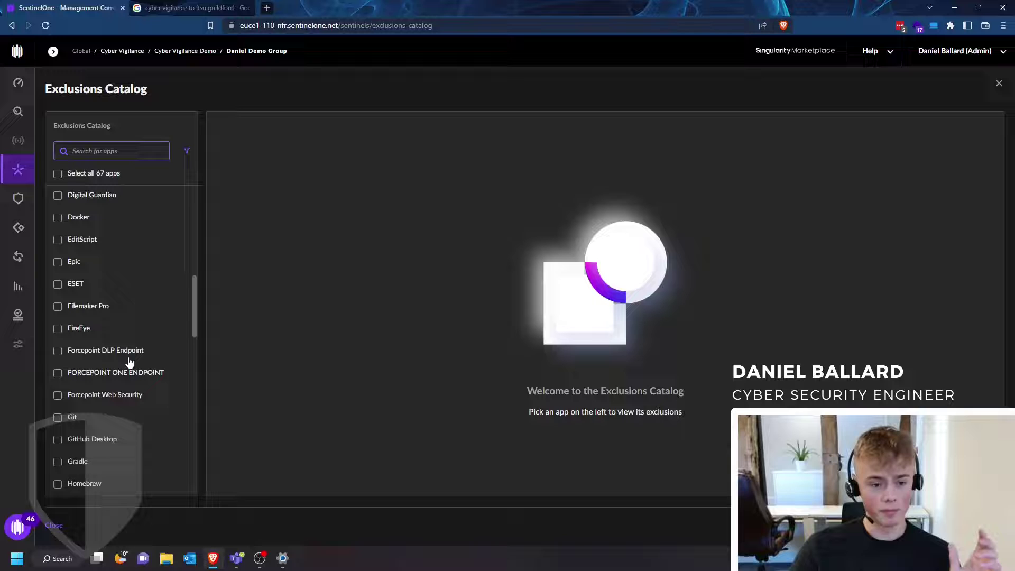
{"action": "scroll", "coordinate": [112, 420], "scroll_direction": "up", "scroll_amount": 2}
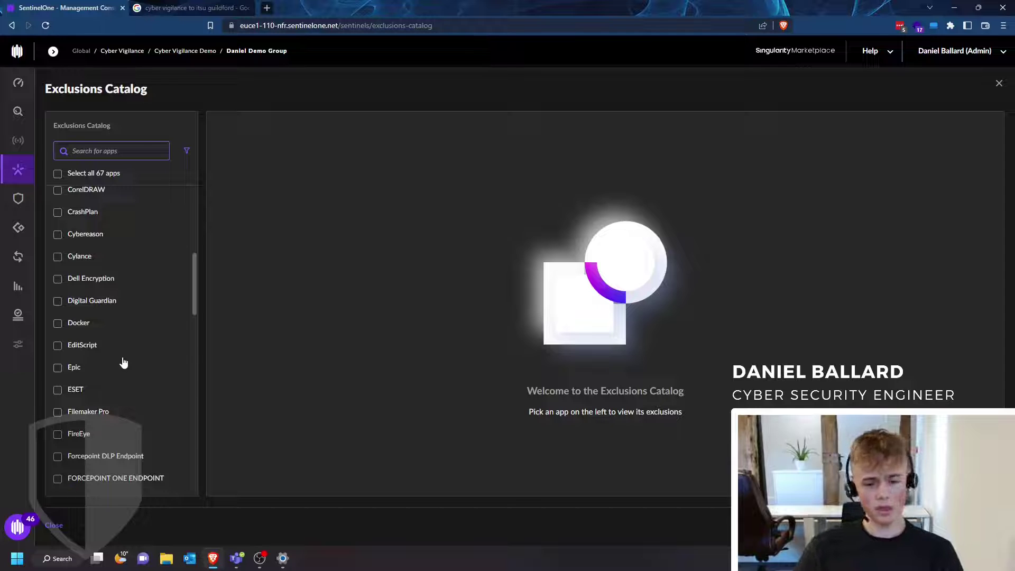
{"action": "scroll", "coordinate": [115, 375], "scroll_direction": "down", "scroll_amount": 4}
{"action": "scroll", "coordinate": [115, 375], "scroll_direction": "down", "scroll_amount": 5}
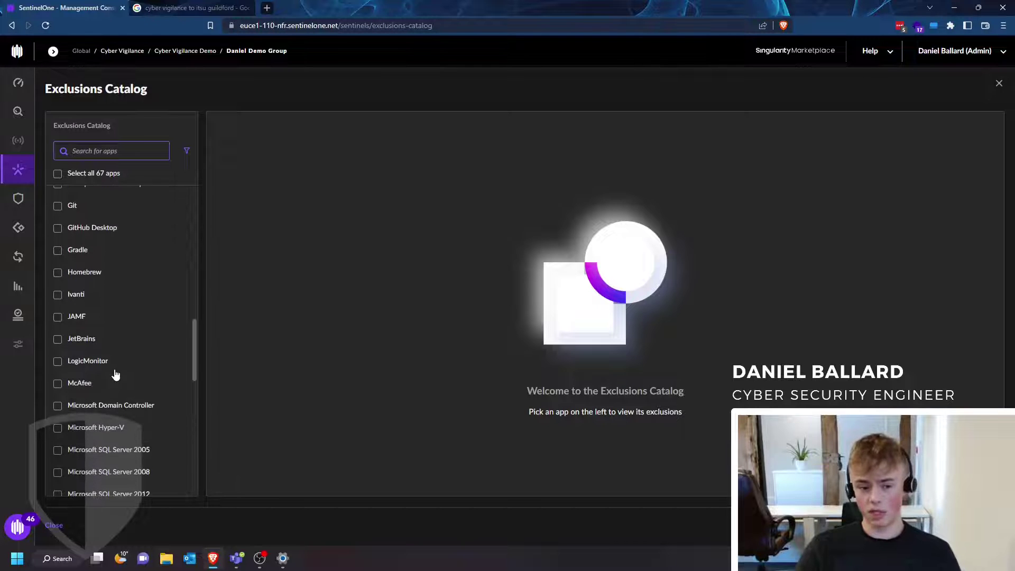
{"action": "scroll", "coordinate": [116, 374], "scroll_direction": "down", "scroll_amount": 3}
{"action": "scroll", "coordinate": [131, 373], "scroll_direction": "up", "scroll_amount": 2}
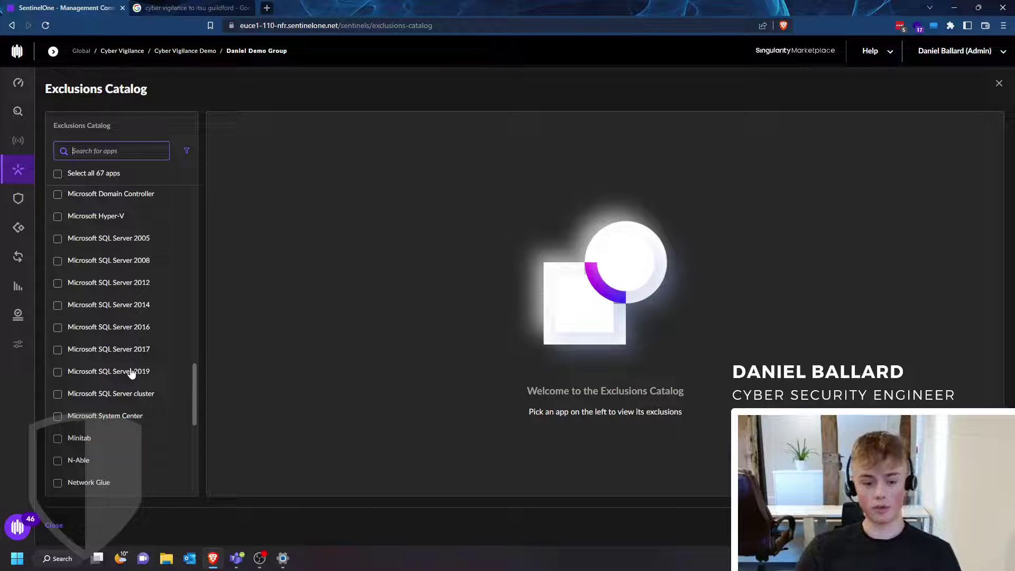
{"action": "scroll", "coordinate": [183, 339], "scroll_direction": "up", "scroll_amount": 1}
{"action": "scroll", "coordinate": [142, 359], "scroll_direction": "down", "scroll_amount": 7}
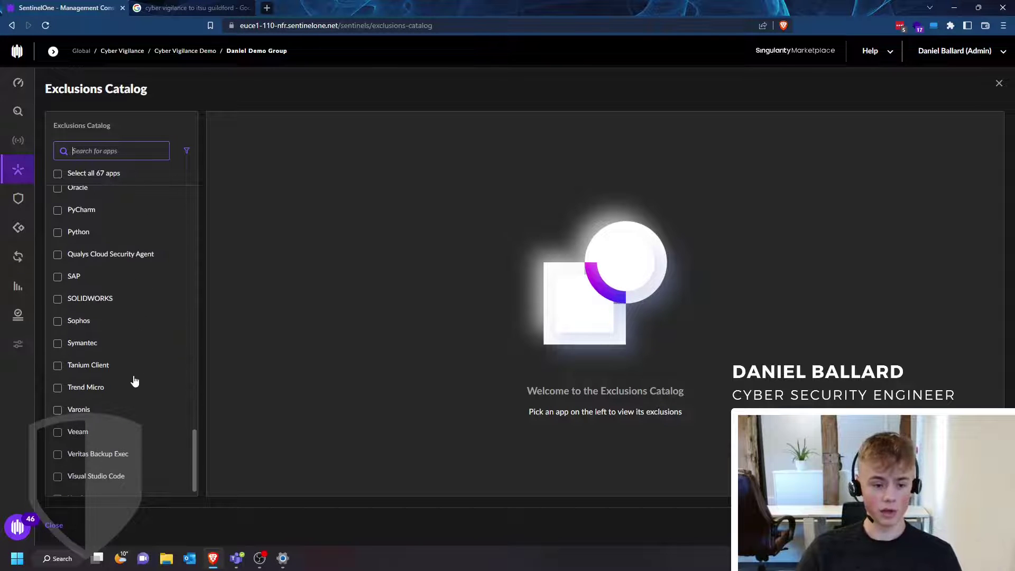
{"action": "scroll", "coordinate": [132, 392], "scroll_direction": "up", "scroll_amount": 12}
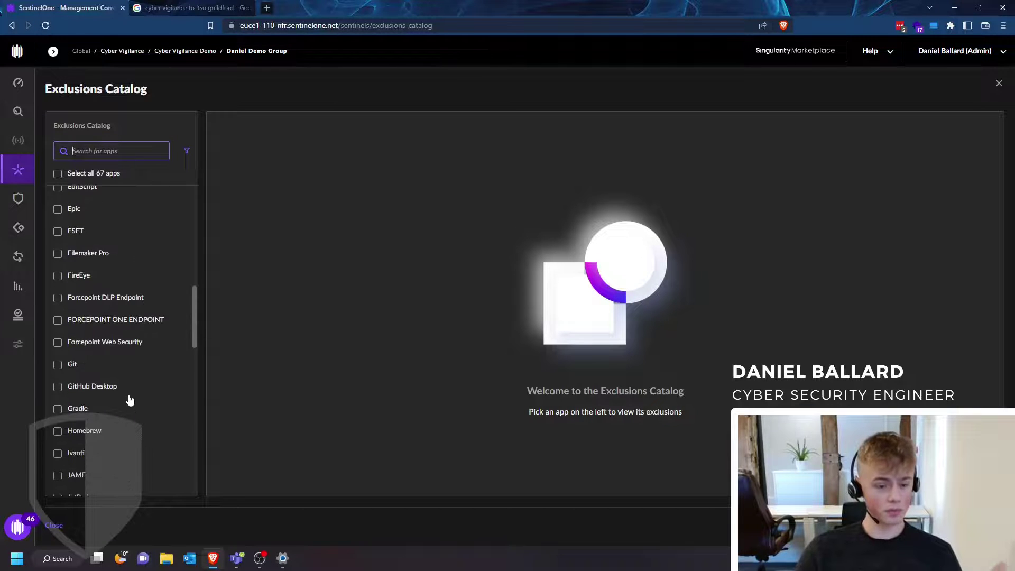
{"action": "scroll", "coordinate": [130, 400], "scroll_direction": "up", "scroll_amount": 6}
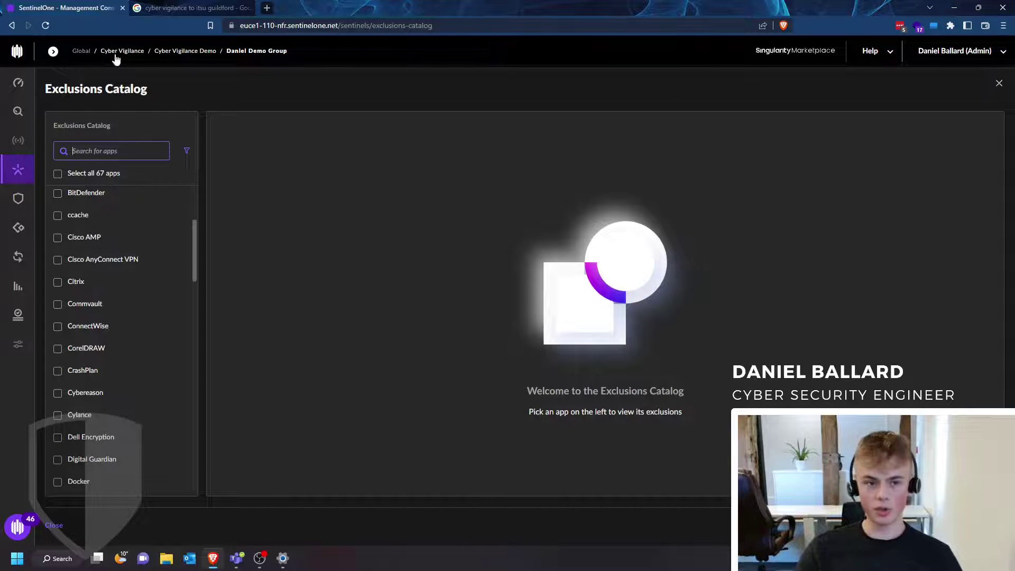
Add a group named 'DevOps' under the Cyber Vigilance Demo site and choose the Pinned Group type.
{"action": "left_click", "coordinate": [52, 54]}
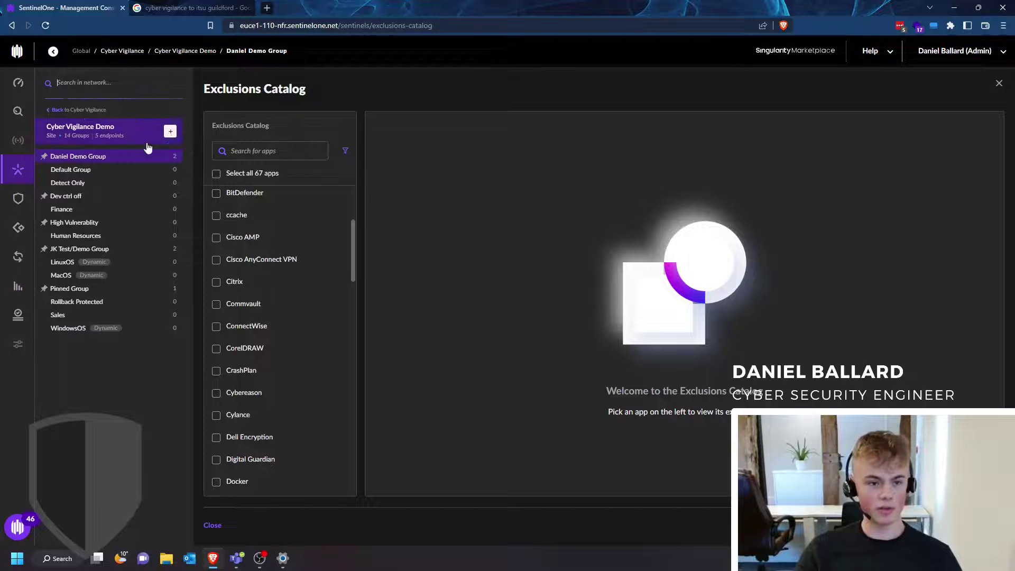
{"action": "left_click", "coordinate": [170, 134]}
{"action": "left_click", "coordinate": [470, 174]}
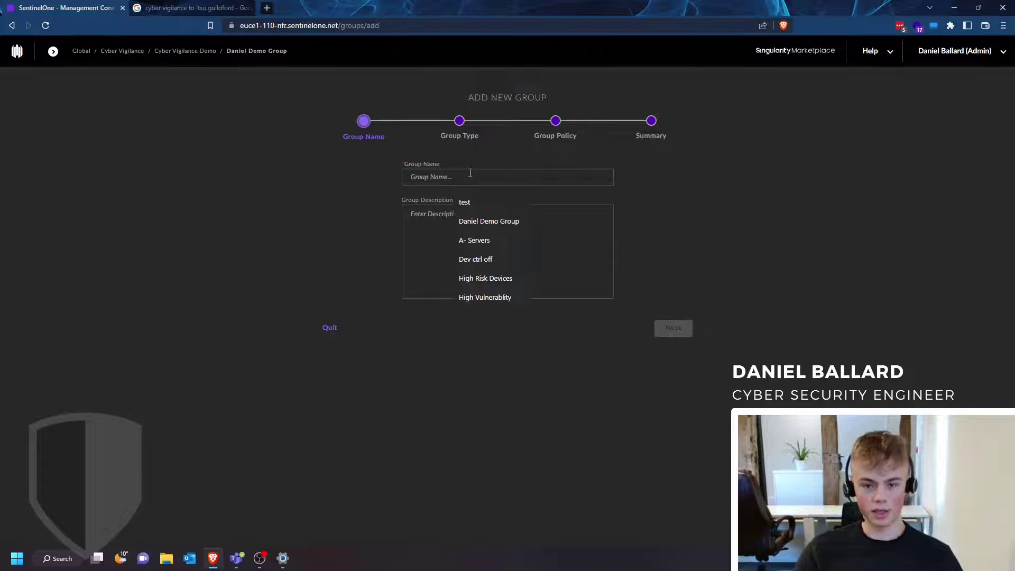
{"action": "type", "text": "DevOps"}
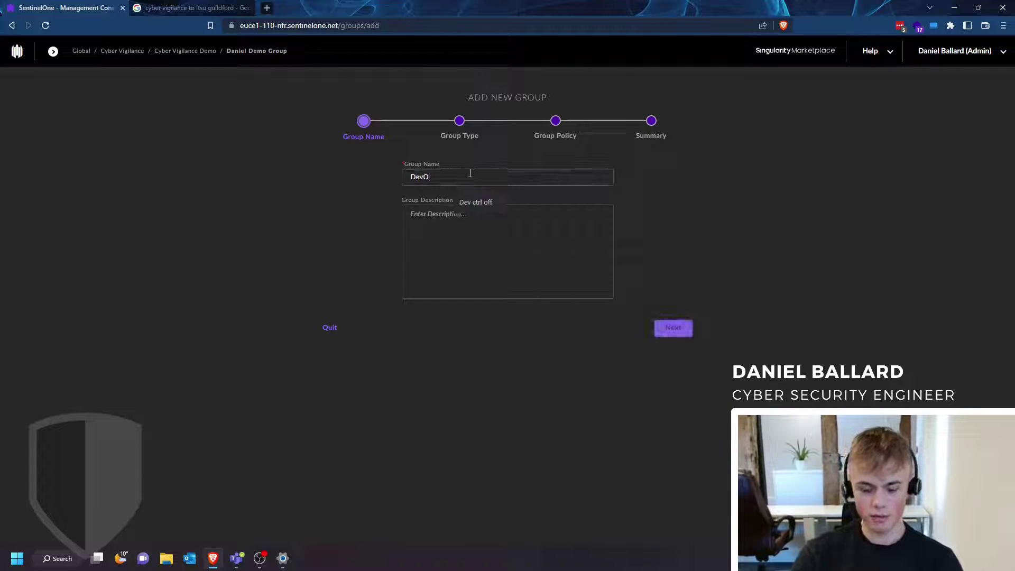
{"action": "left_click", "coordinate": [674, 327]}
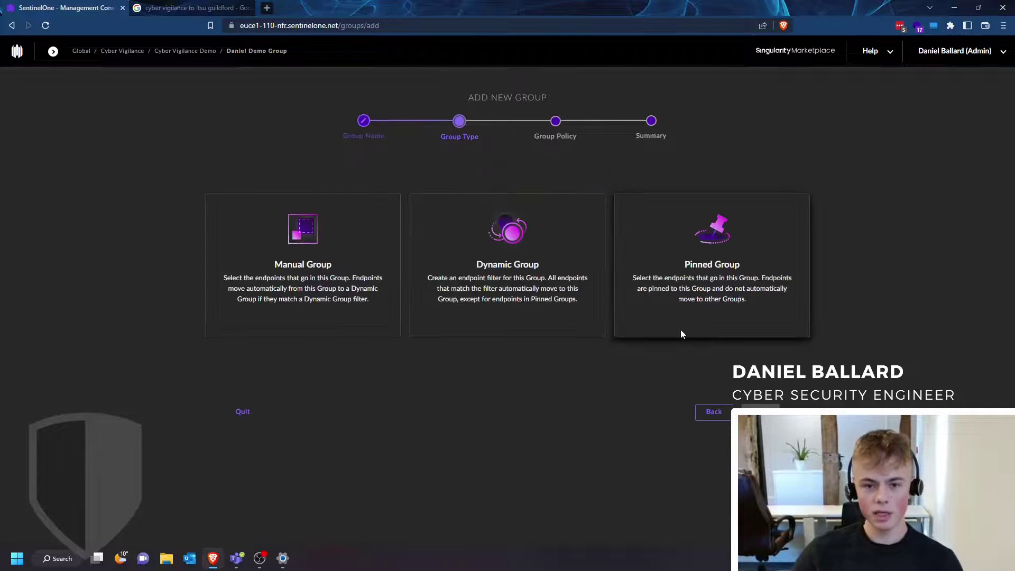
{"action": "left_click", "coordinate": [664, 293]}
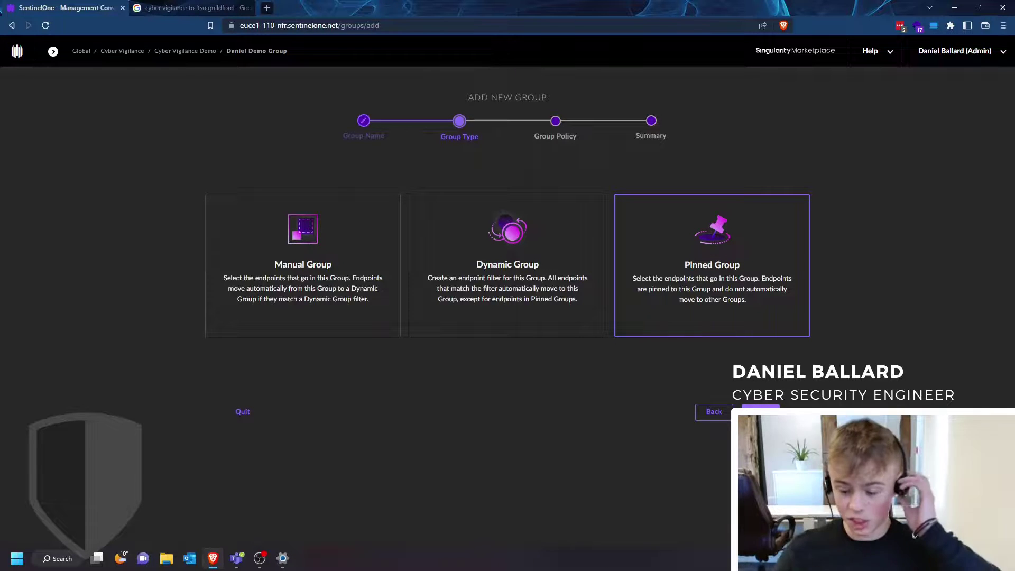
Review the inherited site policy on the Group Policy step and create the DevOps group.
{"action": "left_click", "coordinate": [761, 411]}
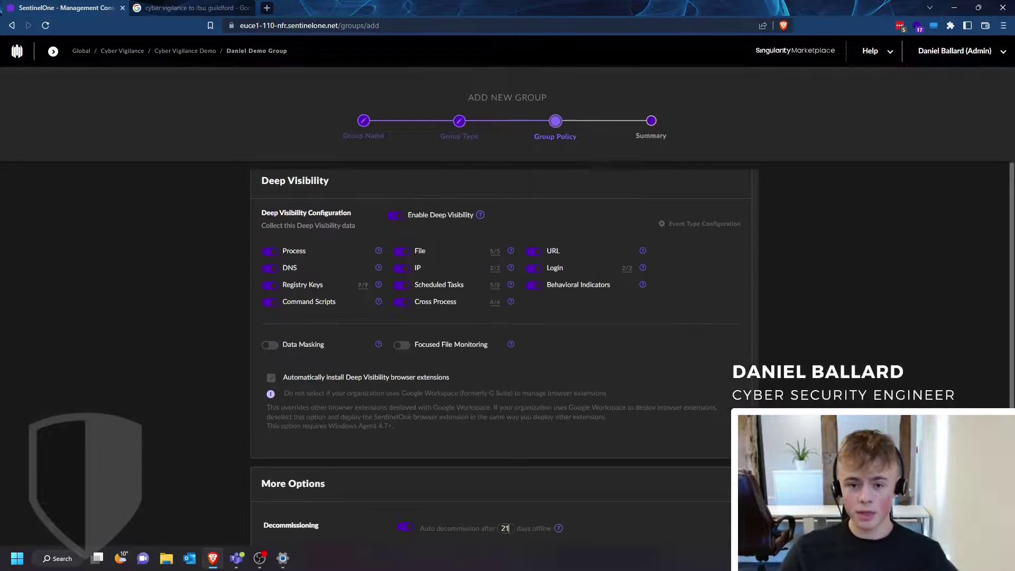
{"action": "scroll", "coordinate": [614, 374], "scroll_direction": "up", "scroll_amount": 10}
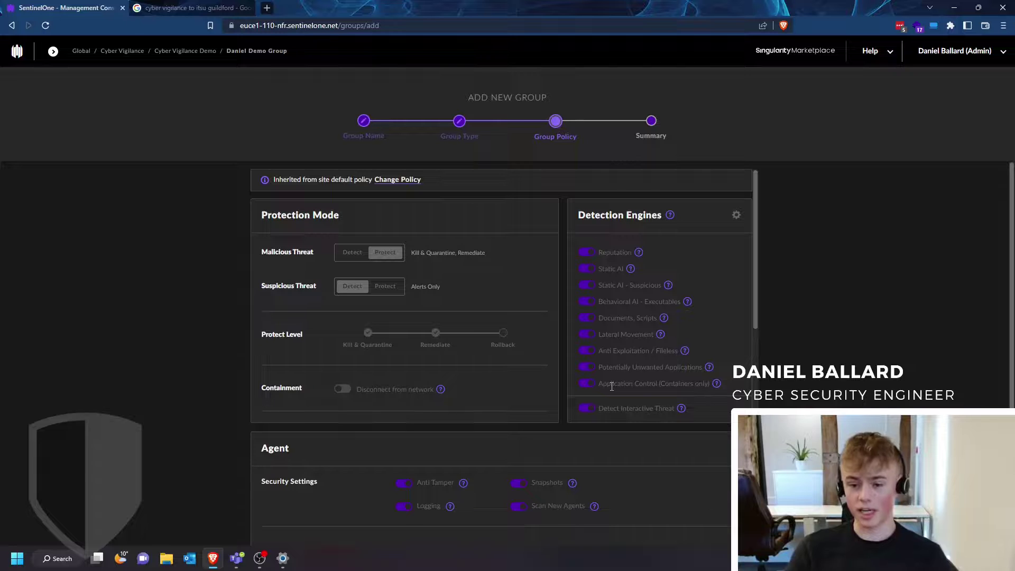
{"action": "scroll", "coordinate": [595, 385], "scroll_direction": "down", "scroll_amount": 15}
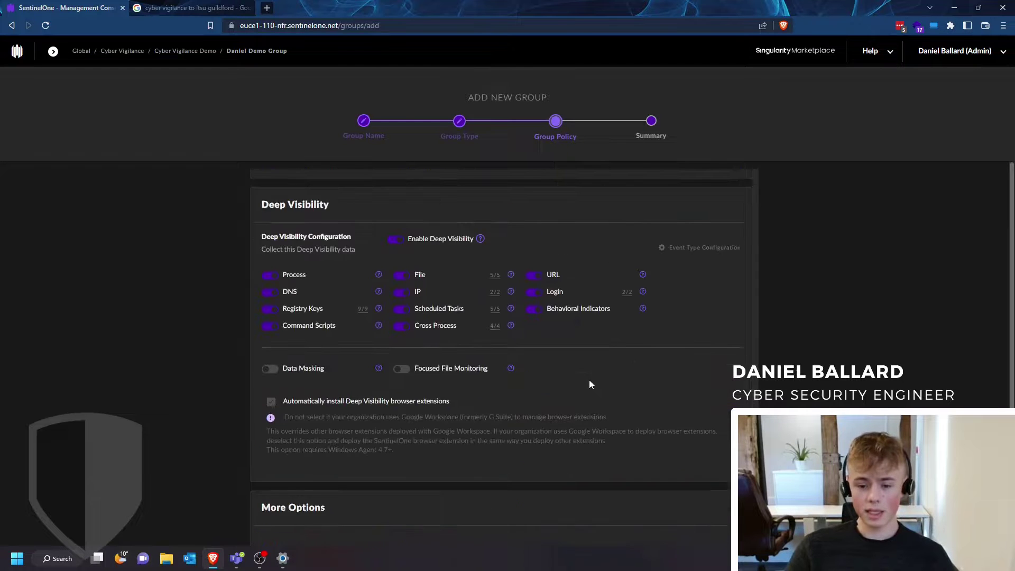
{"action": "scroll", "coordinate": [474, 389], "scroll_direction": "down", "scroll_amount": 2}
{"action": "scroll", "coordinate": [468, 357], "scroll_direction": "up", "scroll_amount": 2}
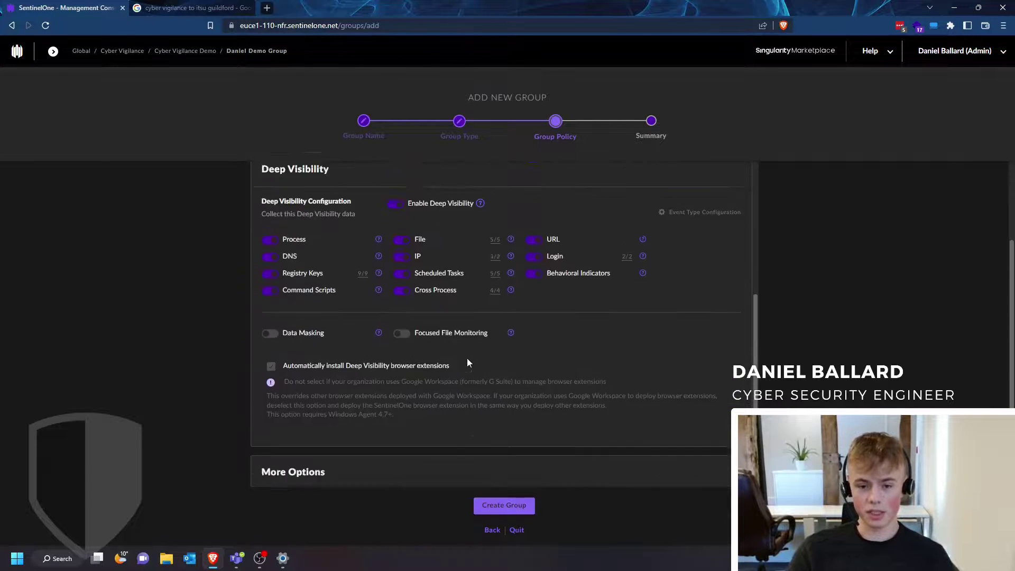
{"action": "scroll", "coordinate": [467, 357], "scroll_direction": "down", "scroll_amount": 2}
{"action": "left_click", "coordinate": [499, 509]}
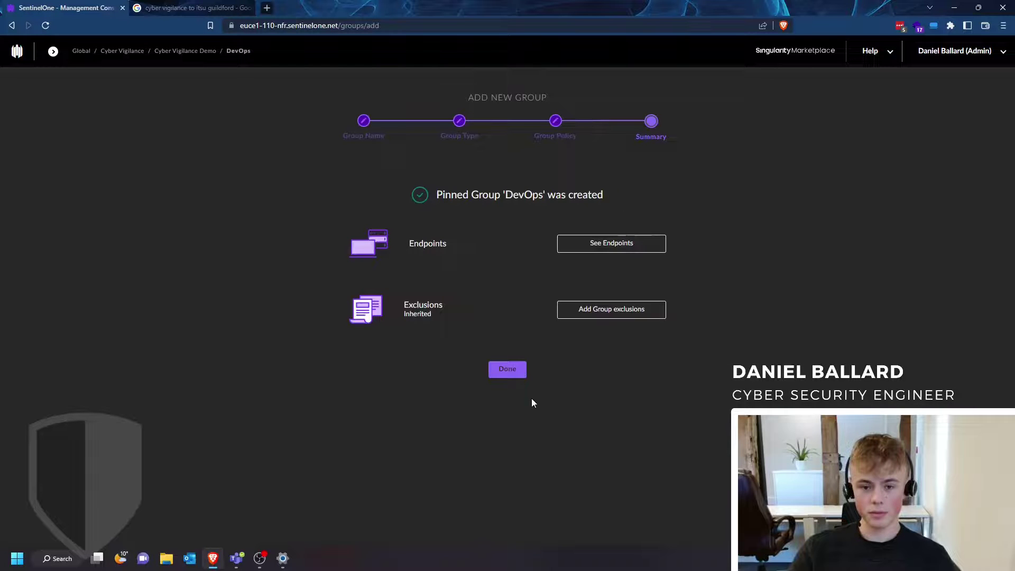
From the creation summary, go to the DevOps group's Exclusions page via Add Group exclusions.
{"action": "left_click", "coordinate": [605, 314]}
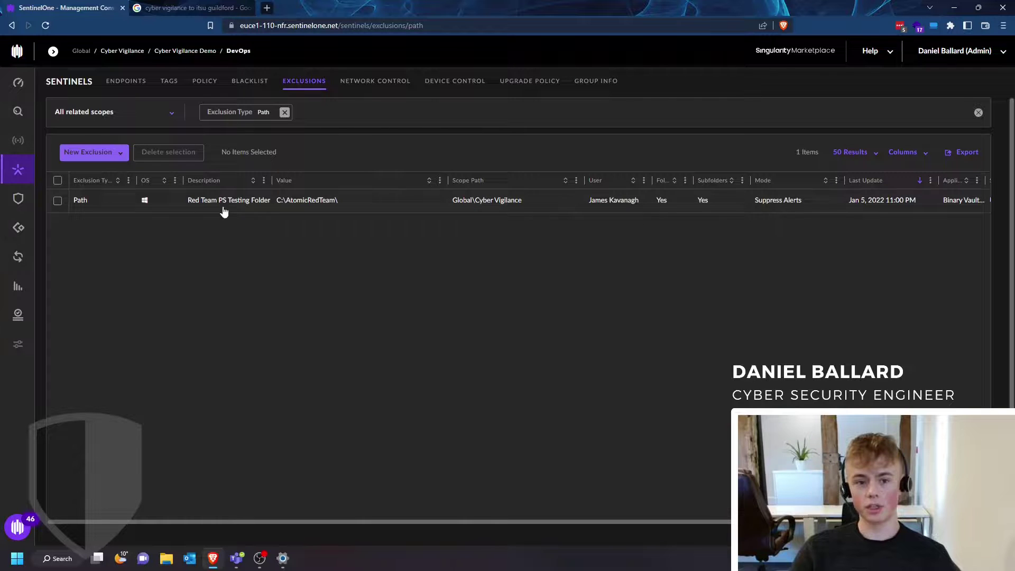
Open the Exclusions Catalog, search 'docker' and select the Docker entry.
{"action": "left_click", "coordinate": [96, 155]}
{"action": "left_click", "coordinate": [97, 201]}
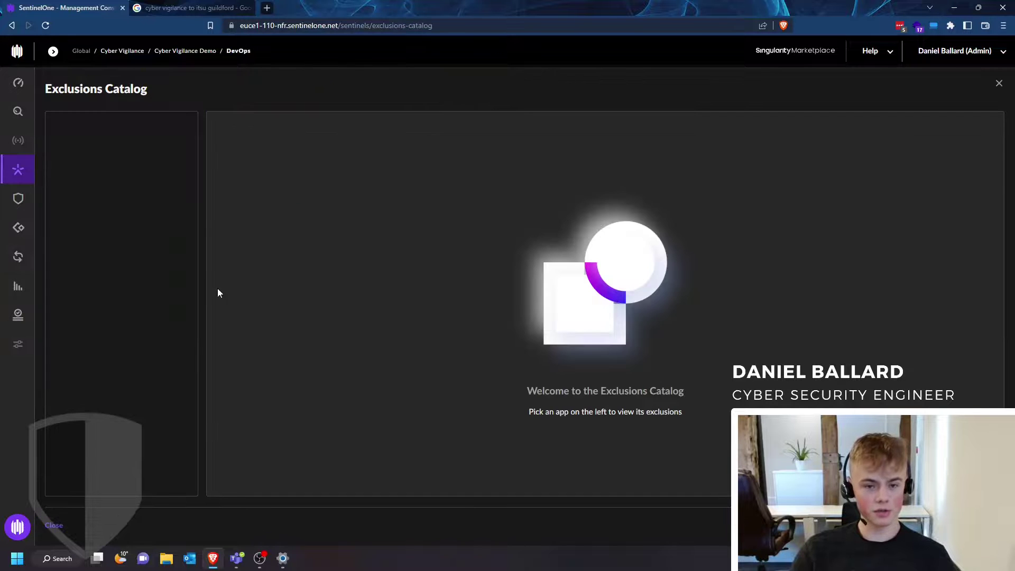
{"action": "type", "text": "do"}
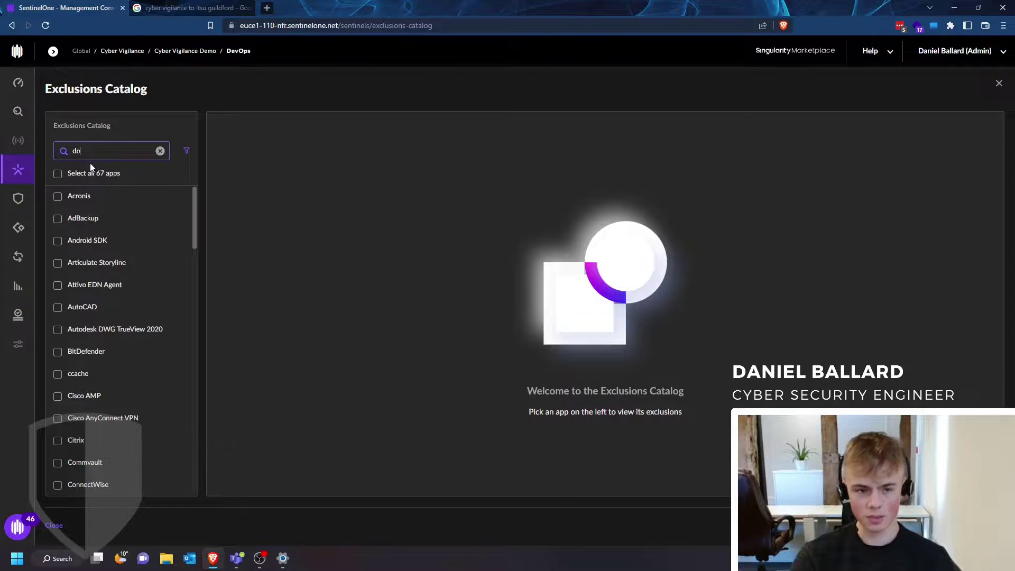
{"action": "type", "text": "cker"}
{"action": "left_click", "coordinate": [58, 203]}
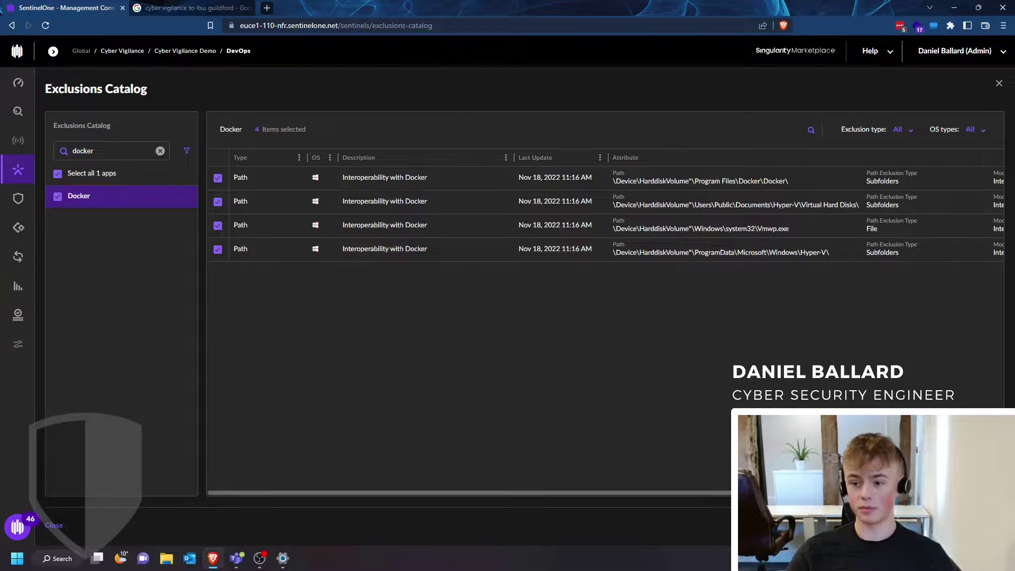
Review the four Docker path exclusion rows and add them to the DevOps group.
{"action": "left_click_drag", "start_coordinate": [866, 244], "coordinate": [890, 254]}
{"action": "scroll", "coordinate": [891, 254], "scroll_direction": "right", "scroll_amount": 5}
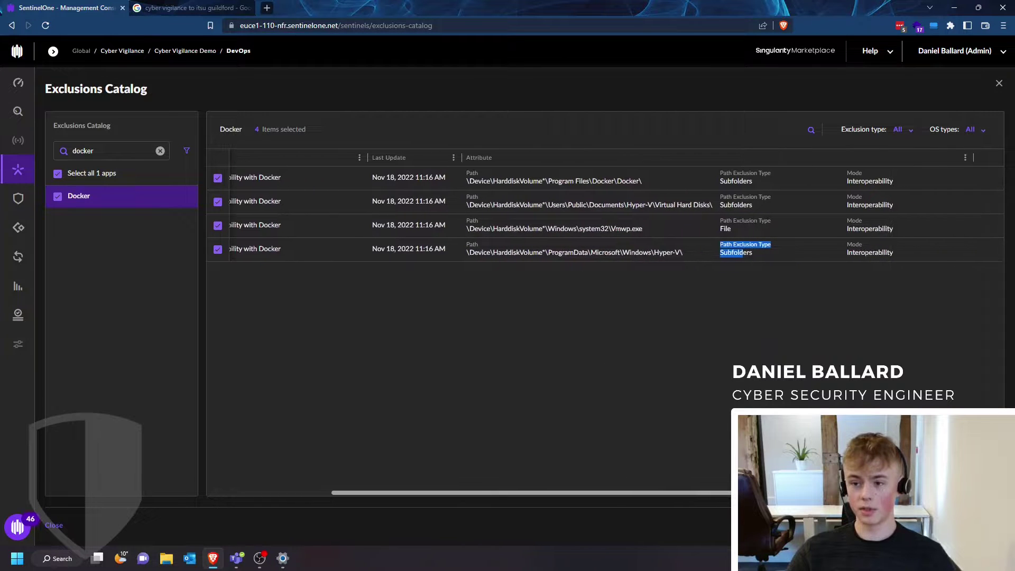
{"action": "left_click", "coordinate": [860, 321]}
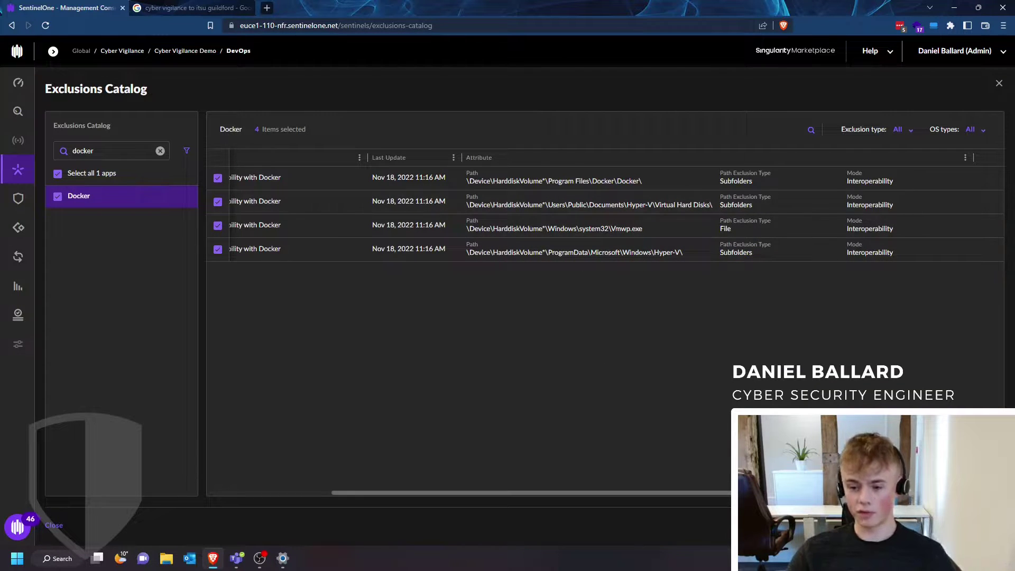
{"action": "scroll", "coordinate": [382, 500], "scroll_direction": "left", "scroll_amount": 5}
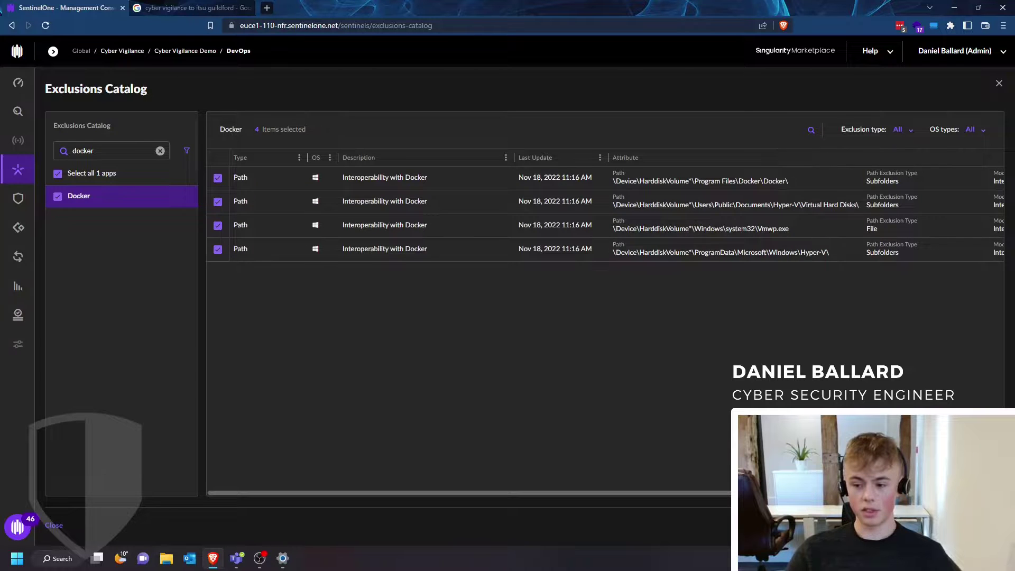
{"action": "left_click", "coordinate": [967, 525]}
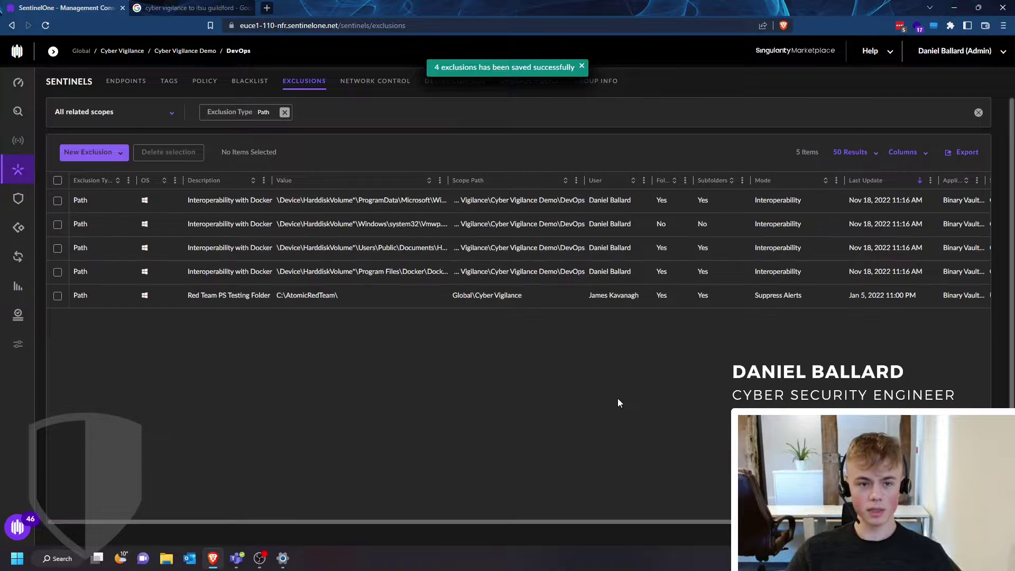